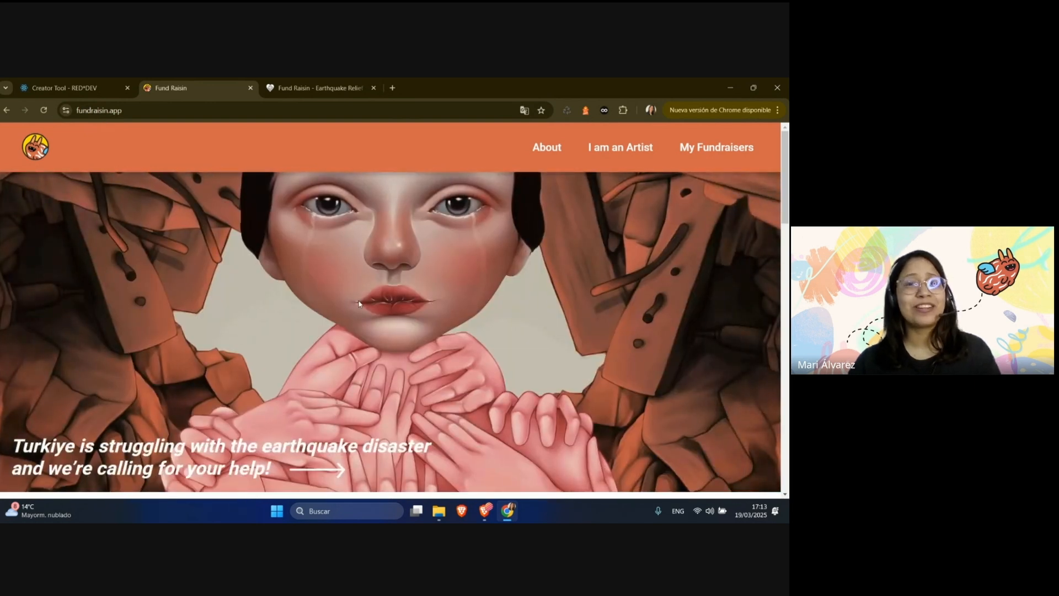
- Connect the Core wallet to the Fund Raisin Creator Tools site
click(313, 89)
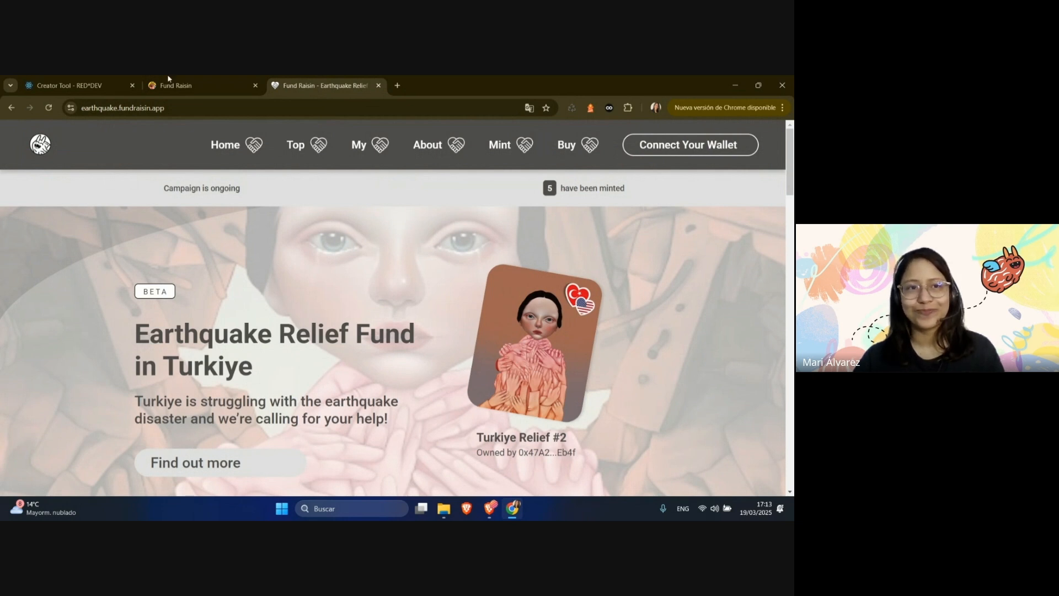
click(61, 80)
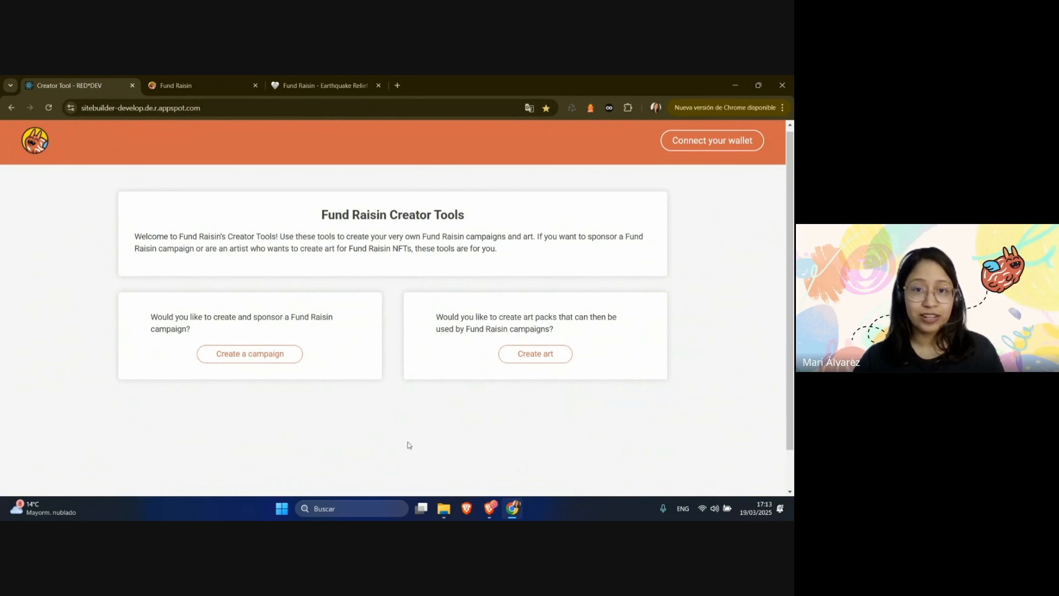
click(608, 108)
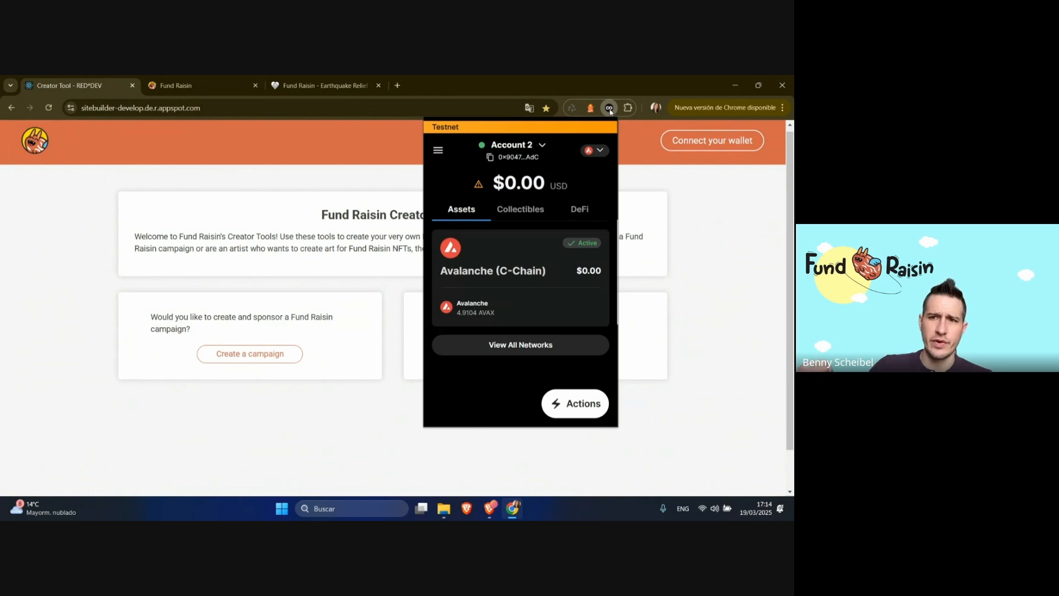
click(717, 205)
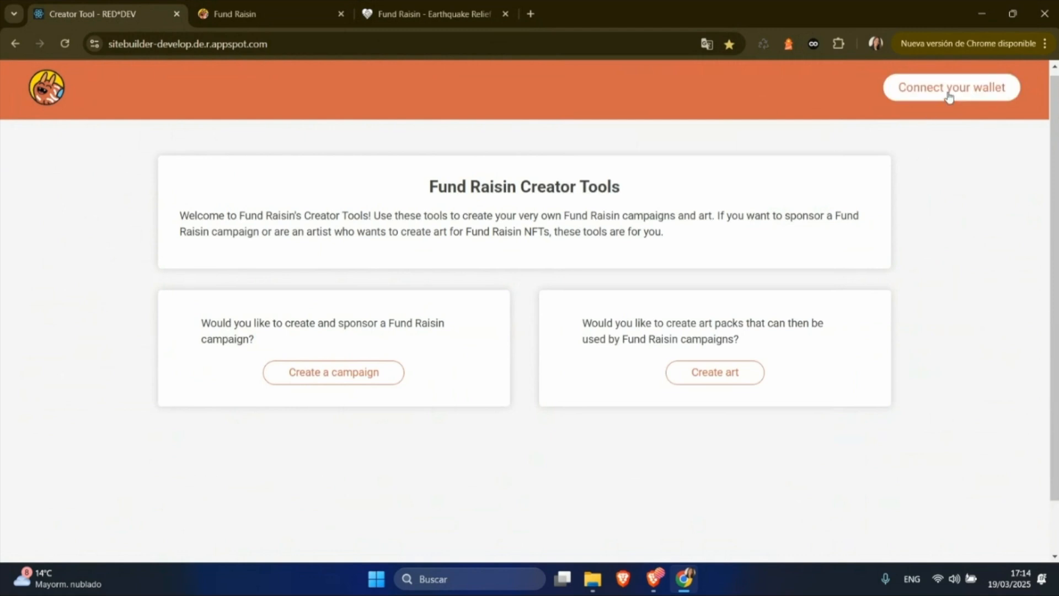
click(711, 142)
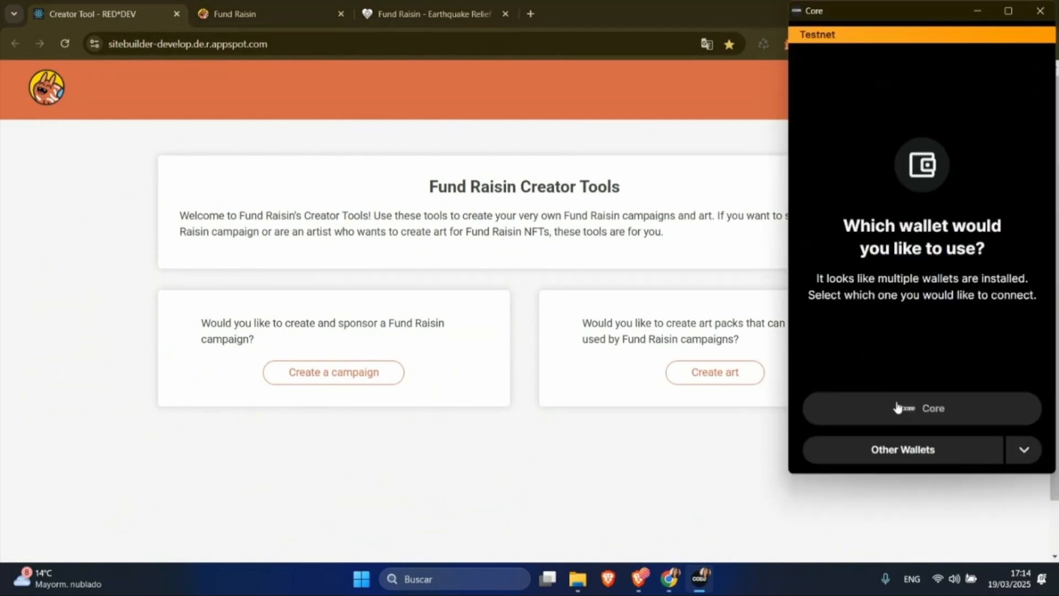
click(911, 414)
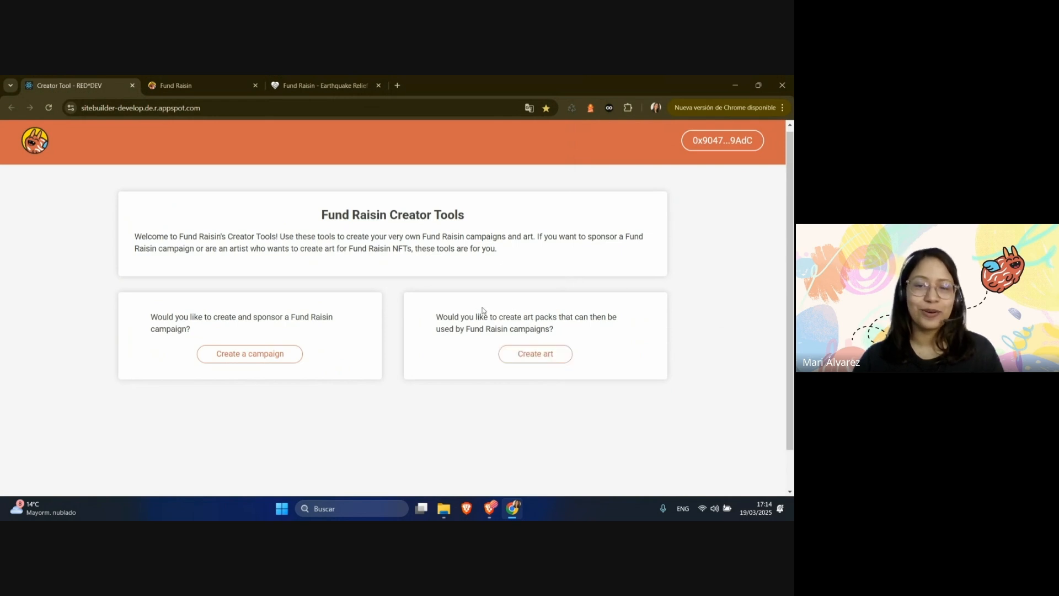
- Open the art creation tools, review the Earthquake Relief art pack's settings, and continue with that pack
click(534, 354)
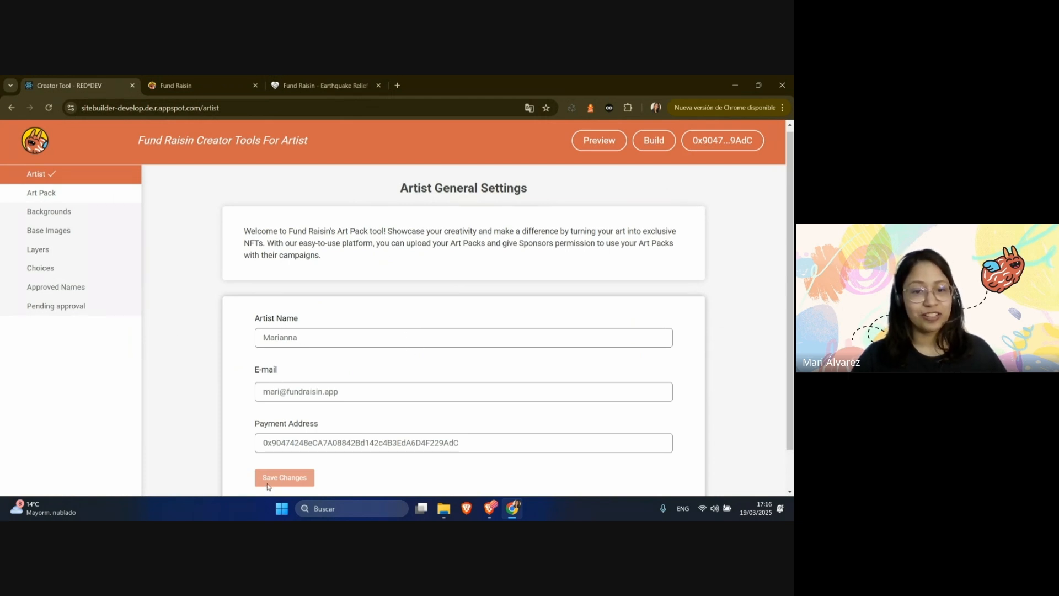
click(41, 192)
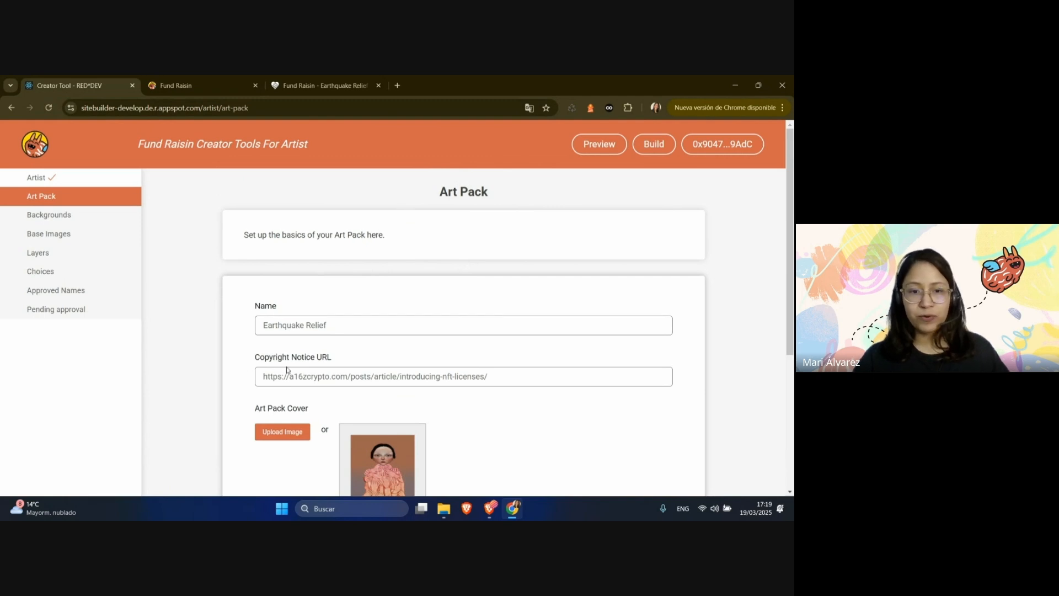
scroll(364, 346, down, 1)
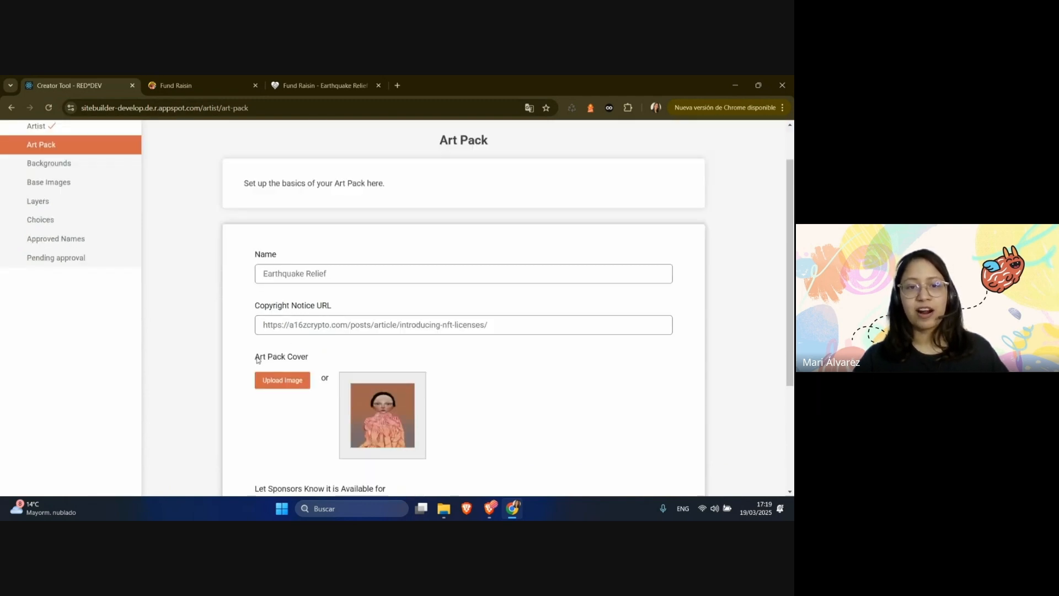
scroll(345, 367, down, 3)
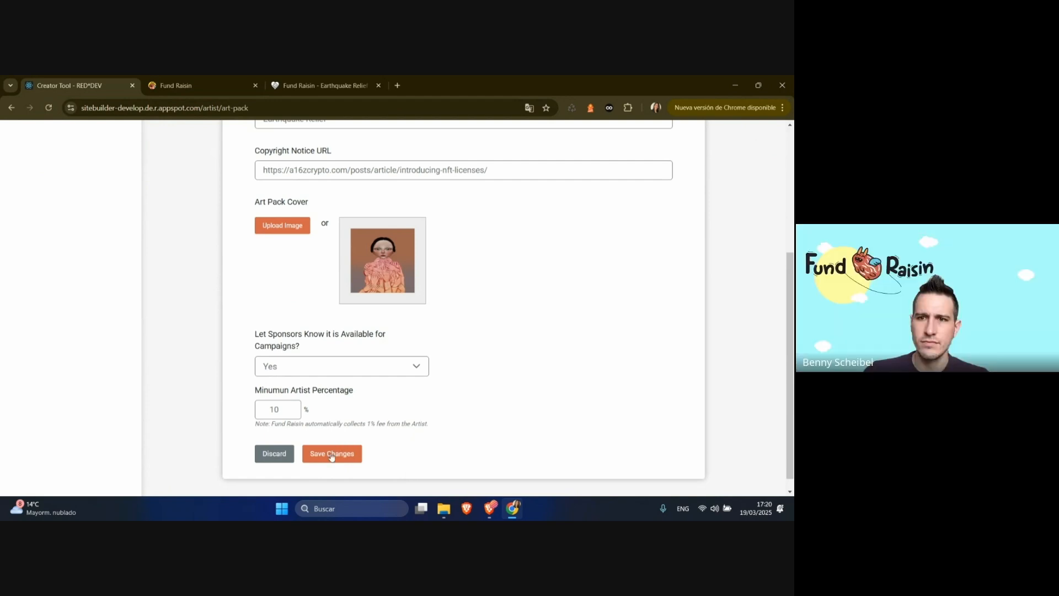
scroll(332, 457, up, 3)
scroll(332, 457, down, 3)
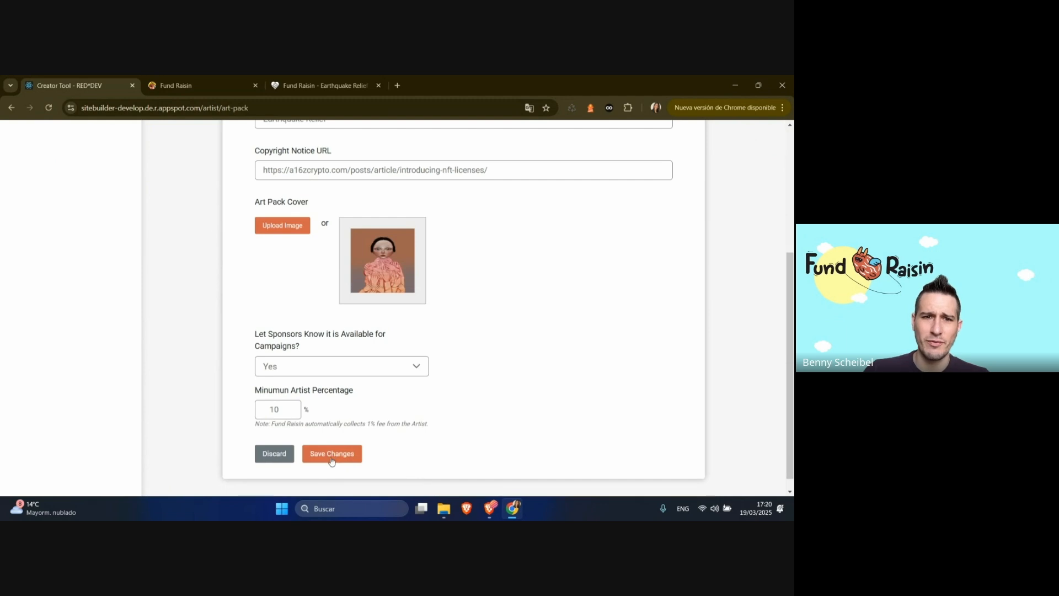
click(279, 409)
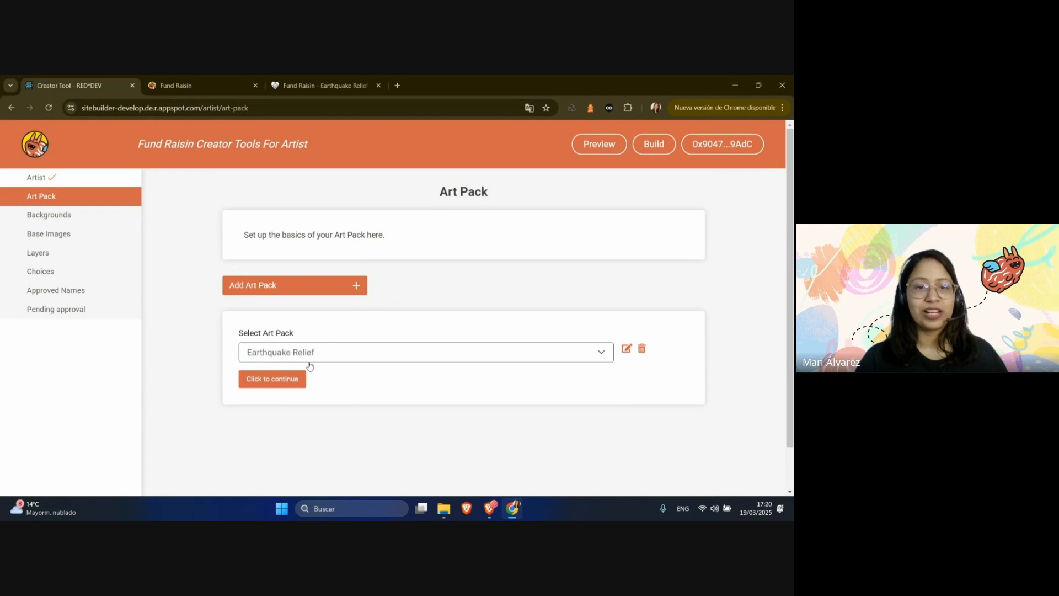
click(284, 387)
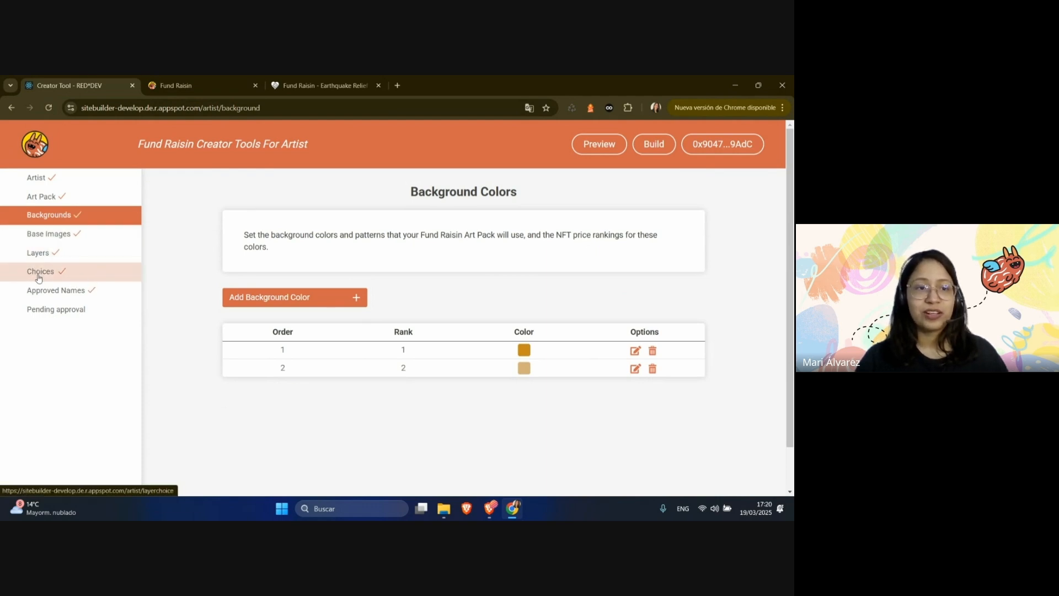
- Add an orange-yellow background color with rank 5 to the art pack and save it
click(286, 298)
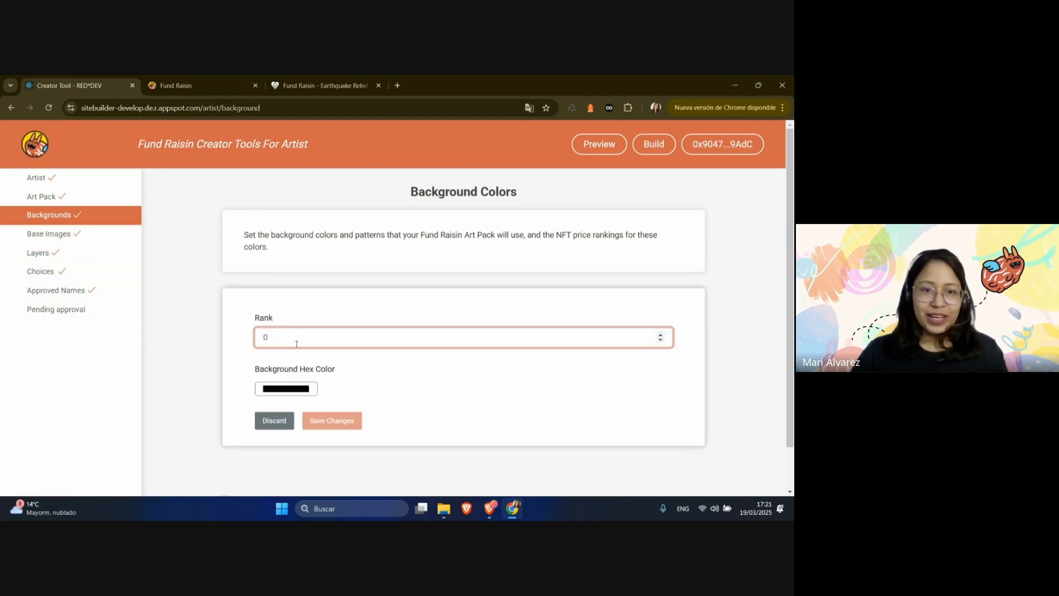
click(285, 389)
click(558, 309)
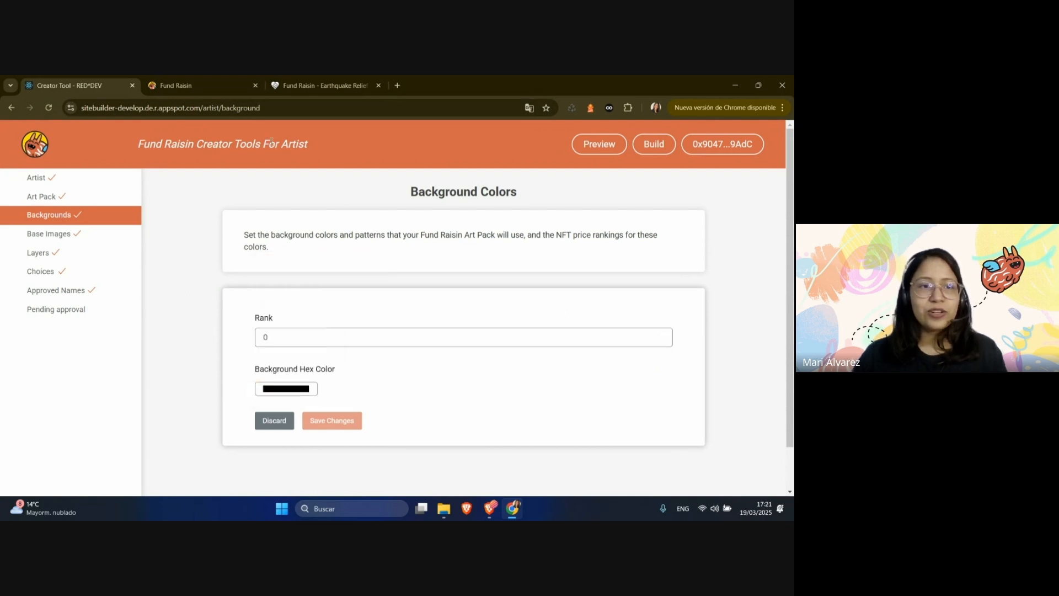
click(287, 390)
mouse_move(356, 264)
mouse_down()
mouse_move(298, 281)
mouse_move(352, 280)
mouse_move(343, 274)
mouse_up()
click(359, 374)
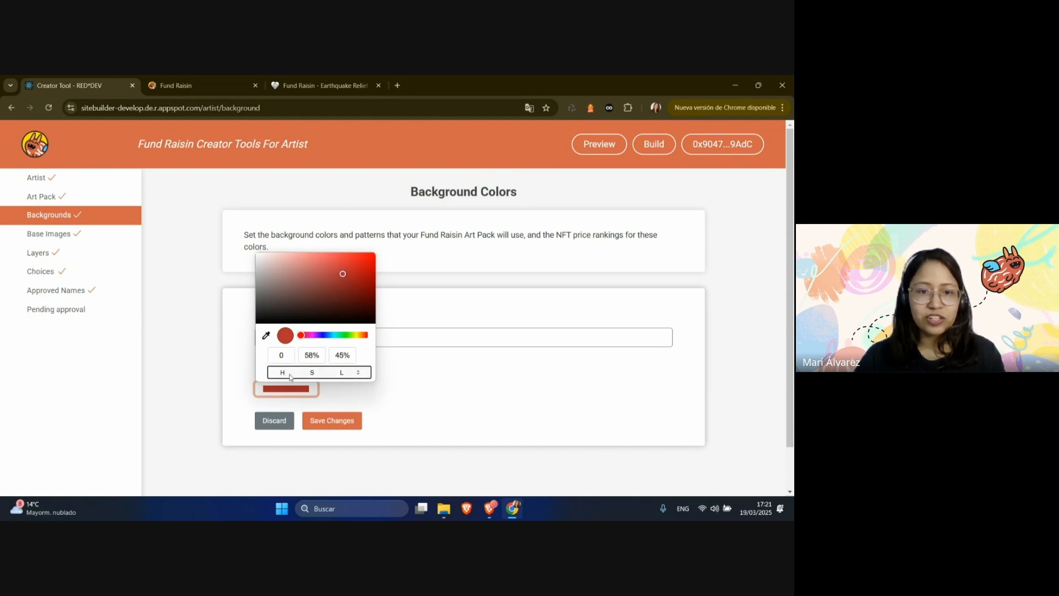
click(363, 375)
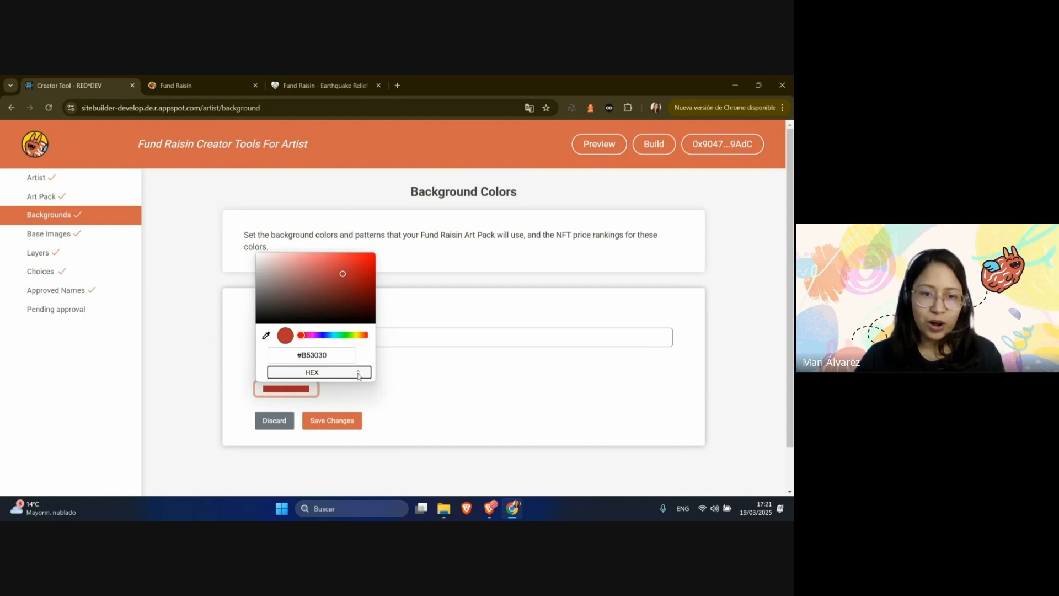
click(357, 260)
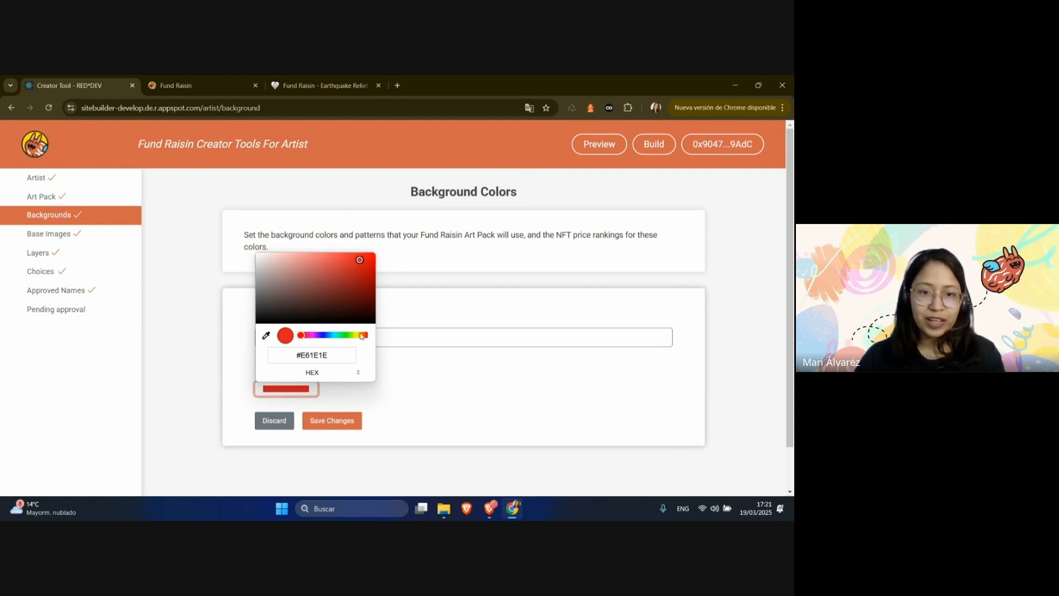
click(359, 335)
click(465, 369)
click(427, 328)
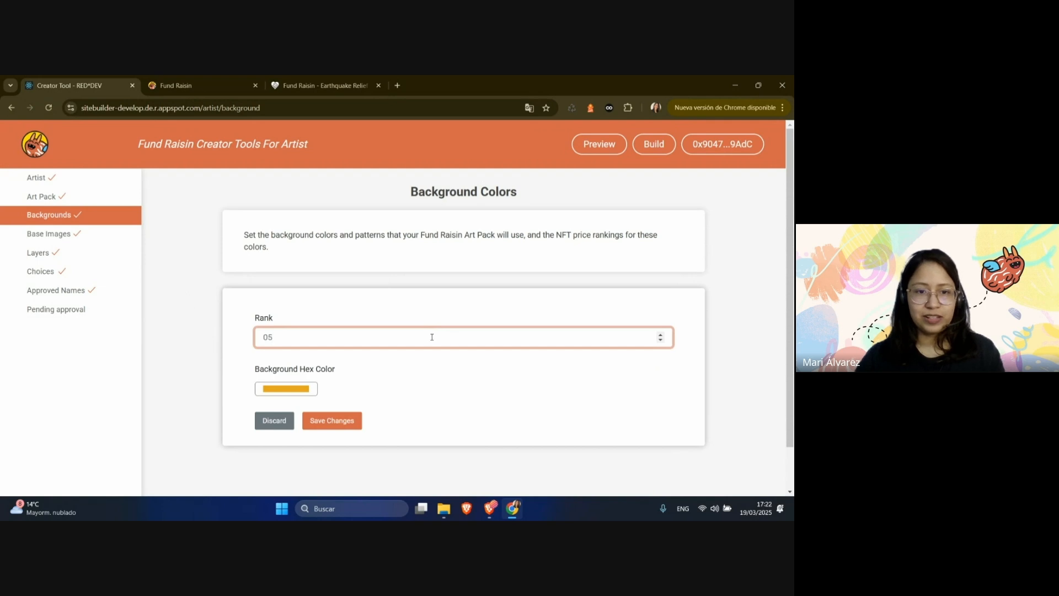
click(335, 422)
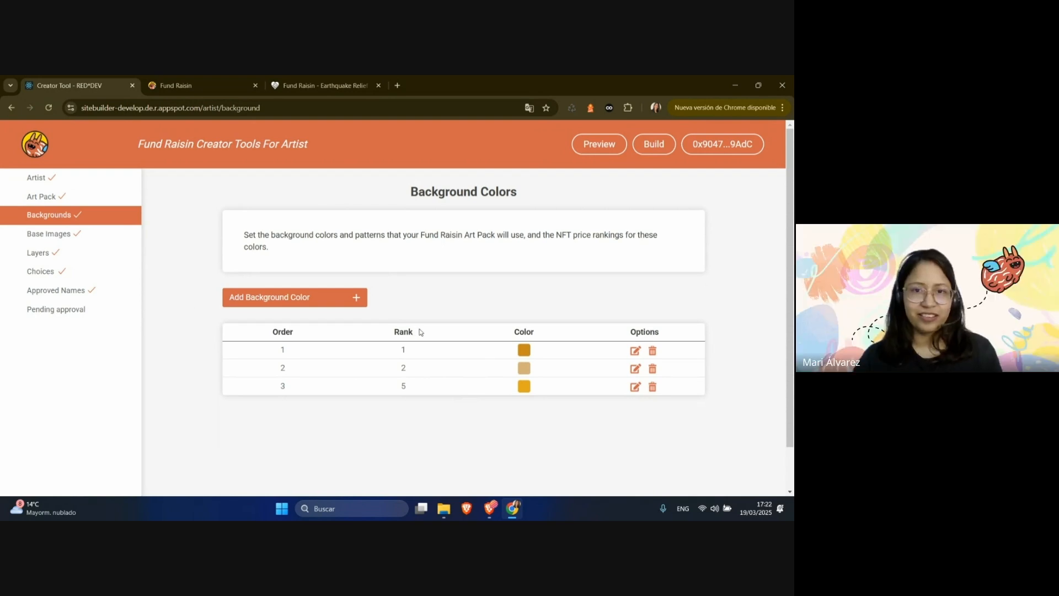
- Add a base image named Portrait using the woman's portrait picture, and save it
click(94, 237)
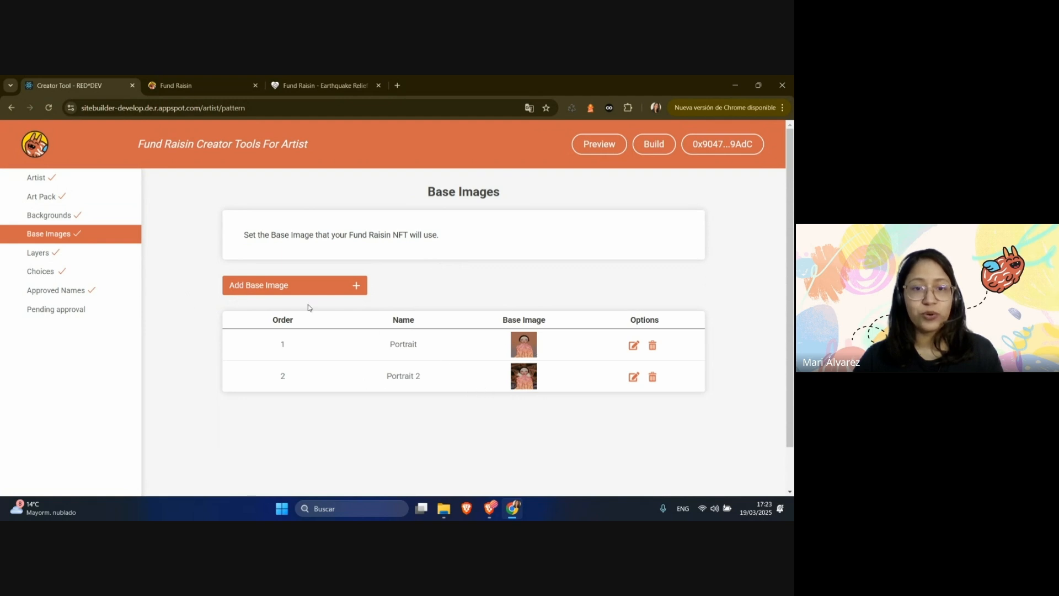
click(276, 288)
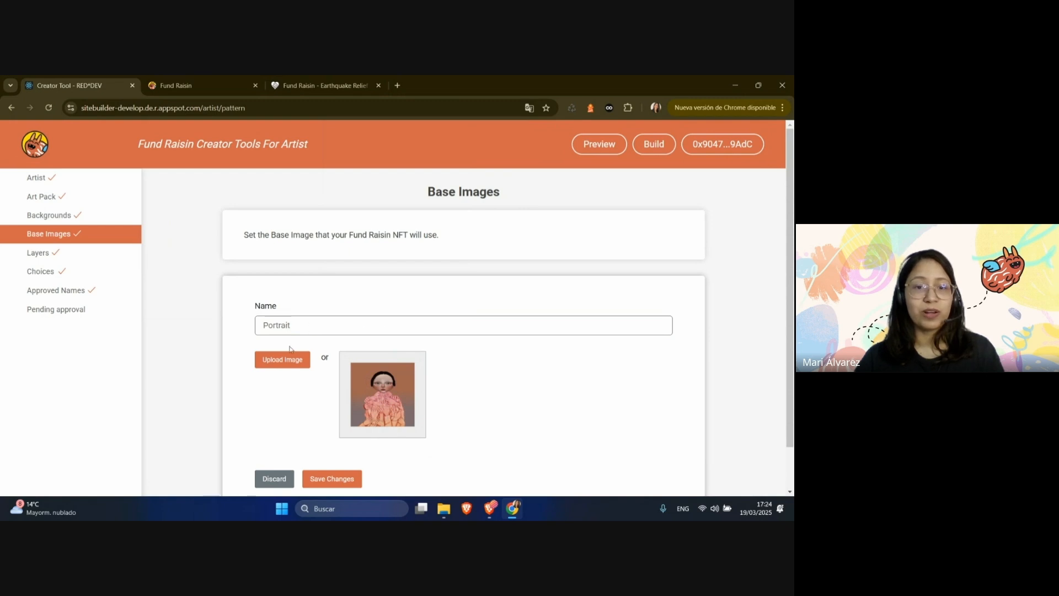
click(324, 479)
- Review the new-layer form and the Flags layer's settings in Layers, discarding both without changes
click(77, 259)
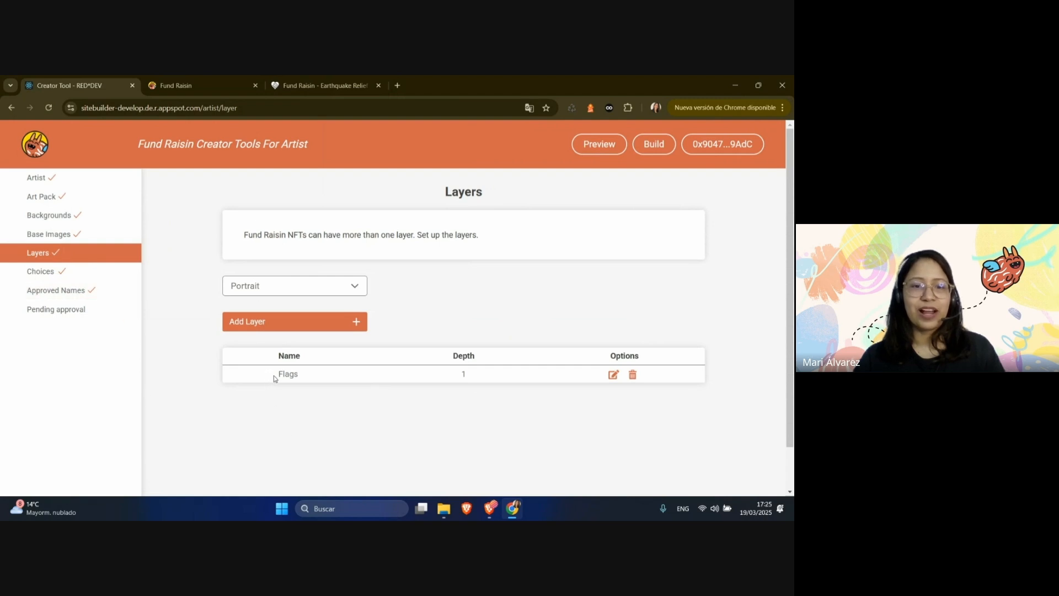
click(269, 322)
click(274, 411)
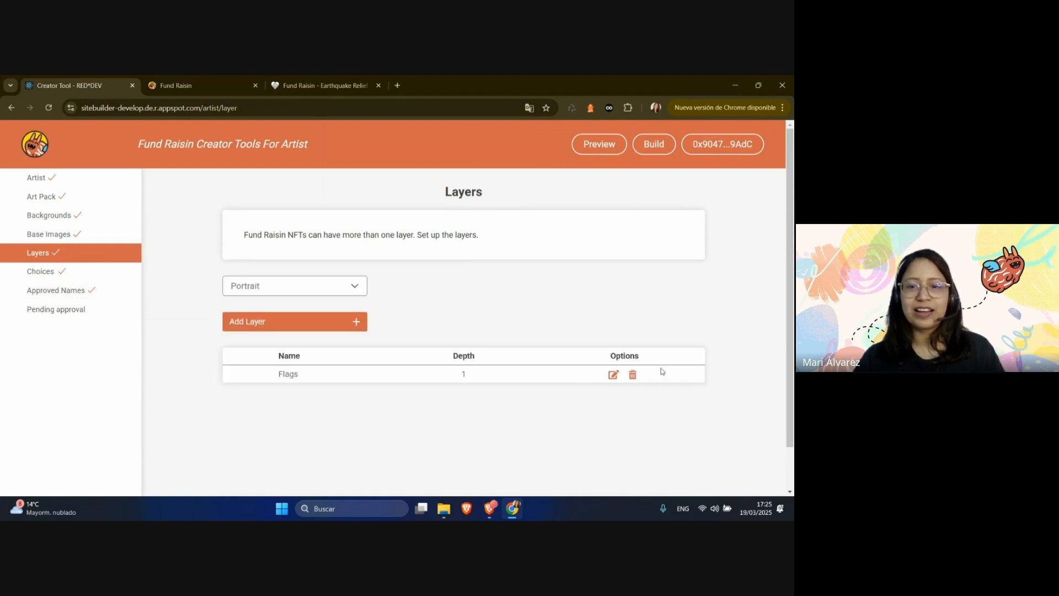
click(613, 373)
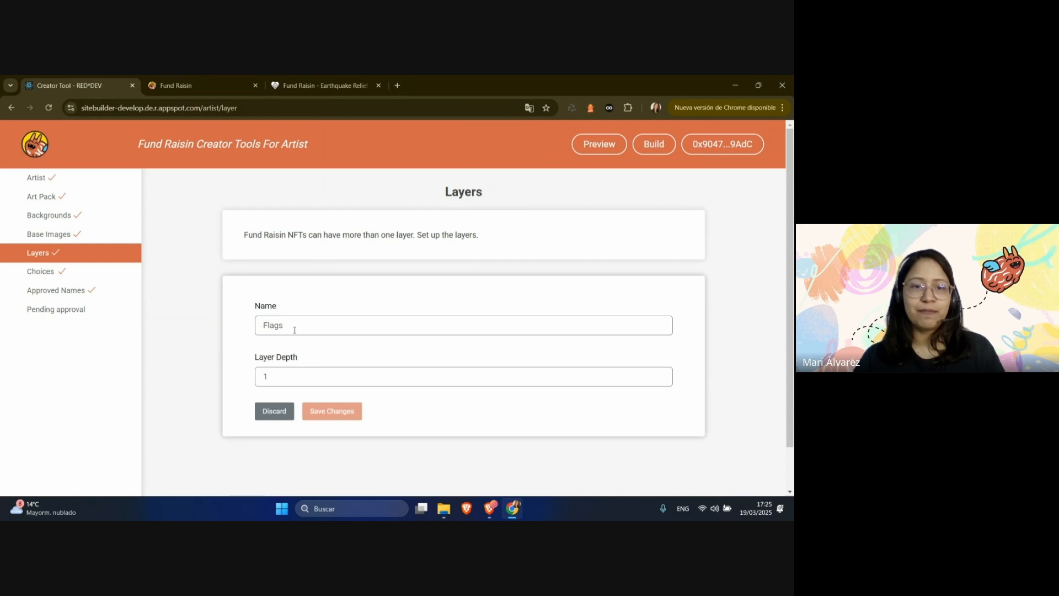
click(274, 411)
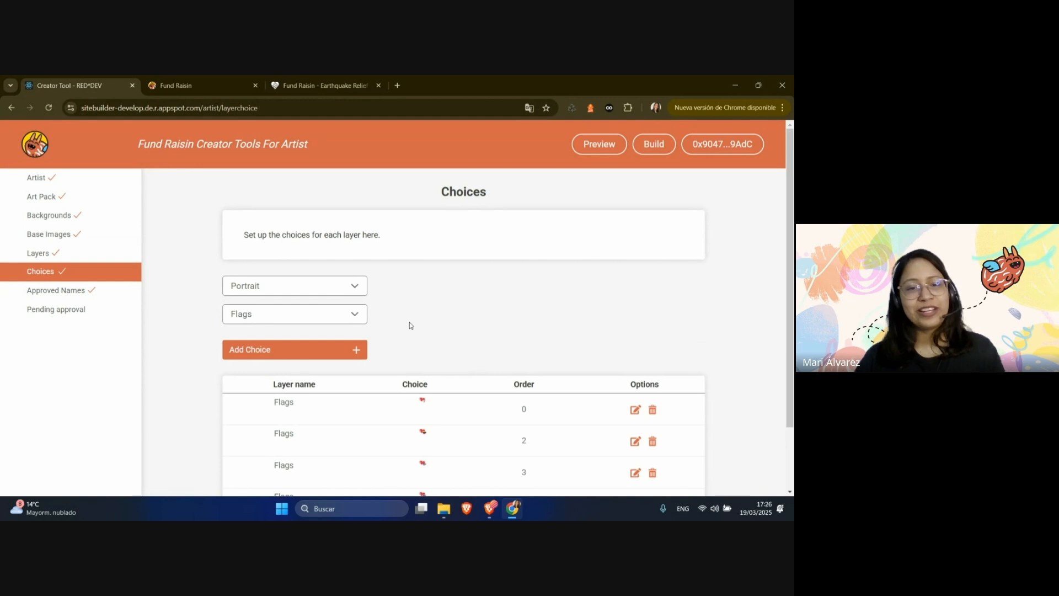
- Examine the choices for the Portrait image's Flags layer and the new-choice form, discarding the form without changes
click(311, 286)
click(267, 309)
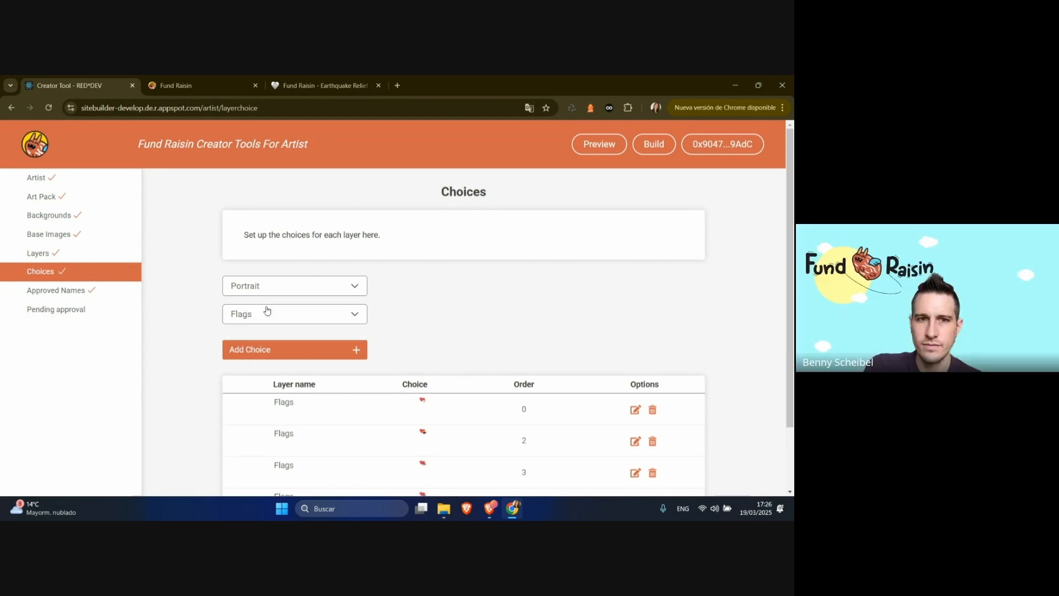
click(298, 316)
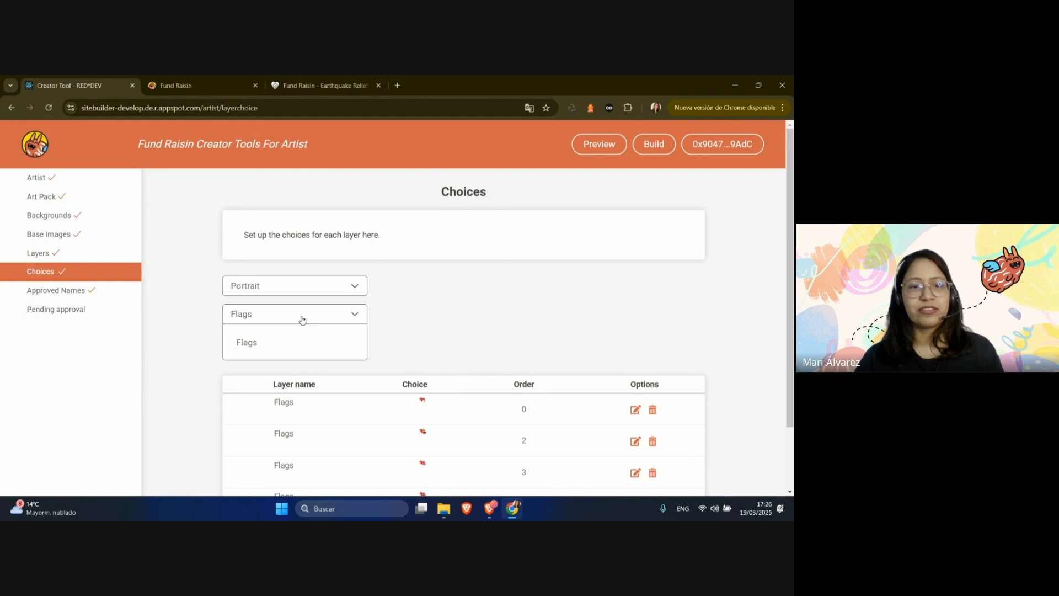
click(323, 337)
scroll(439, 338, down, 1)
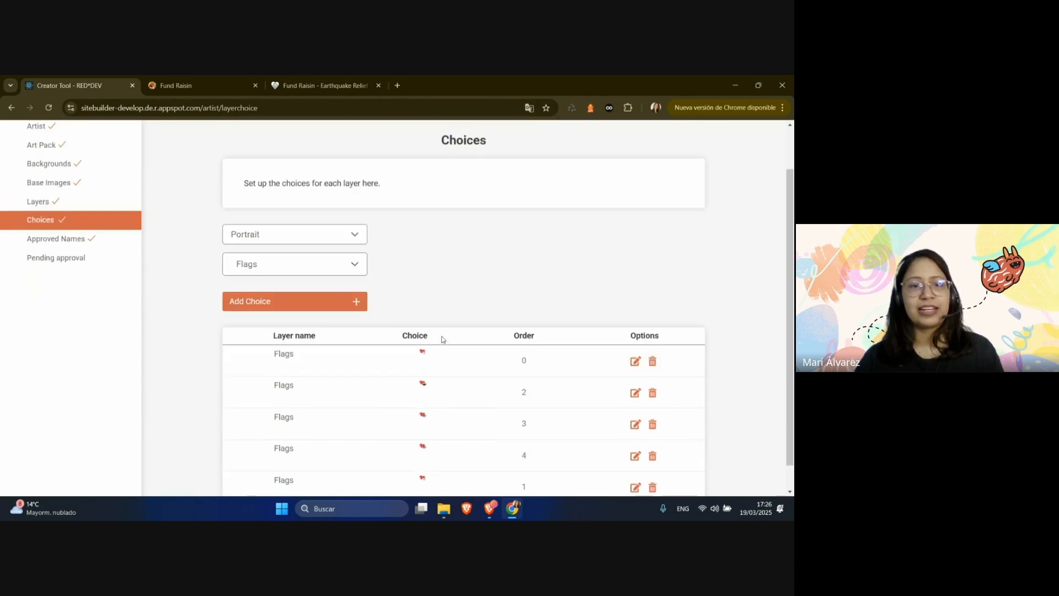
click(313, 304)
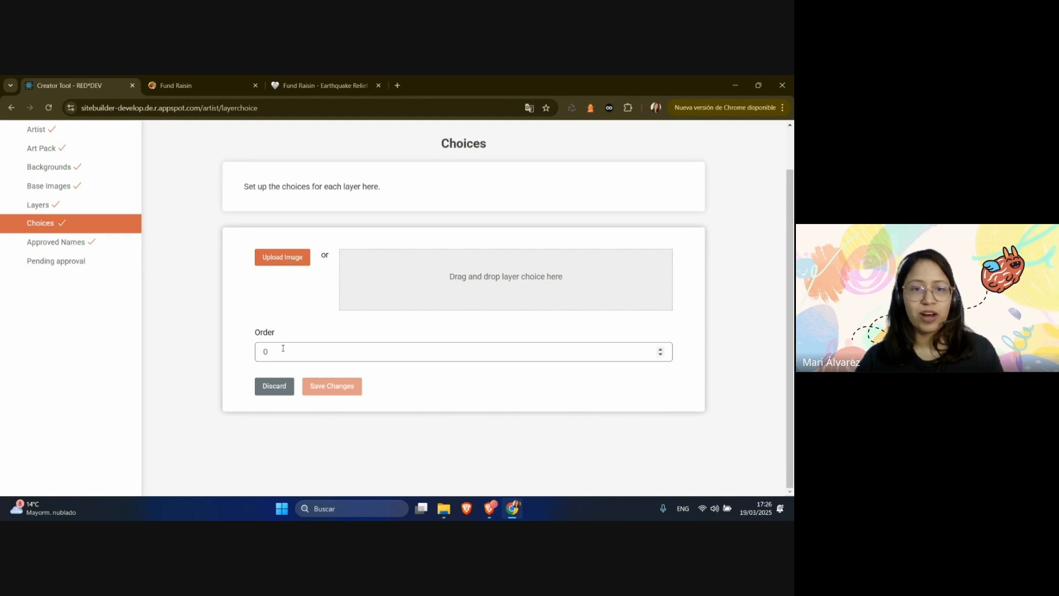
click(272, 385)
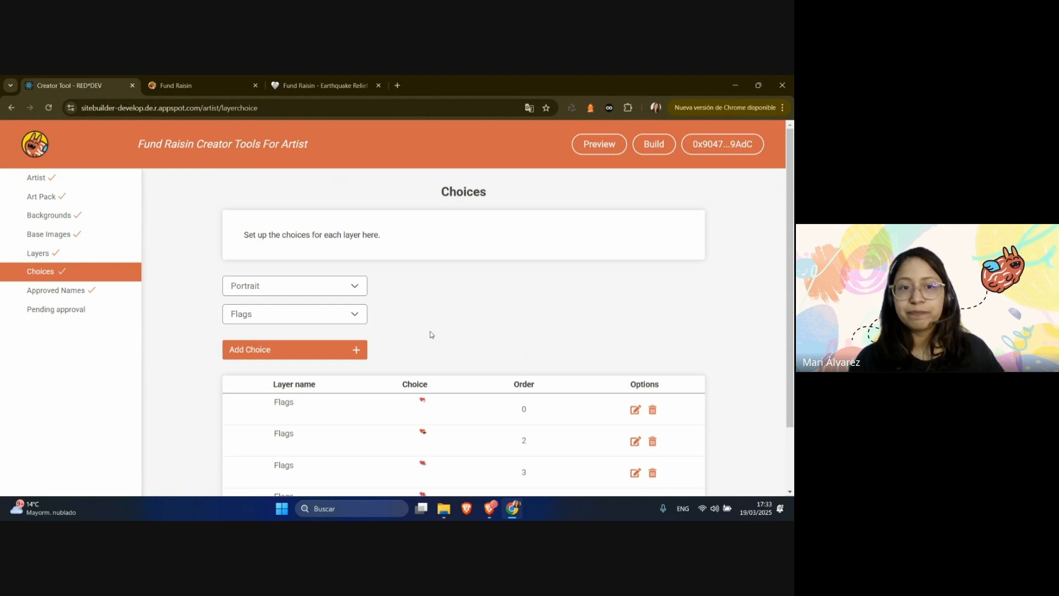
- In Approved Names, edit the Girl turkiye entry and replace its name with "venezuelan girl"
click(43, 298)
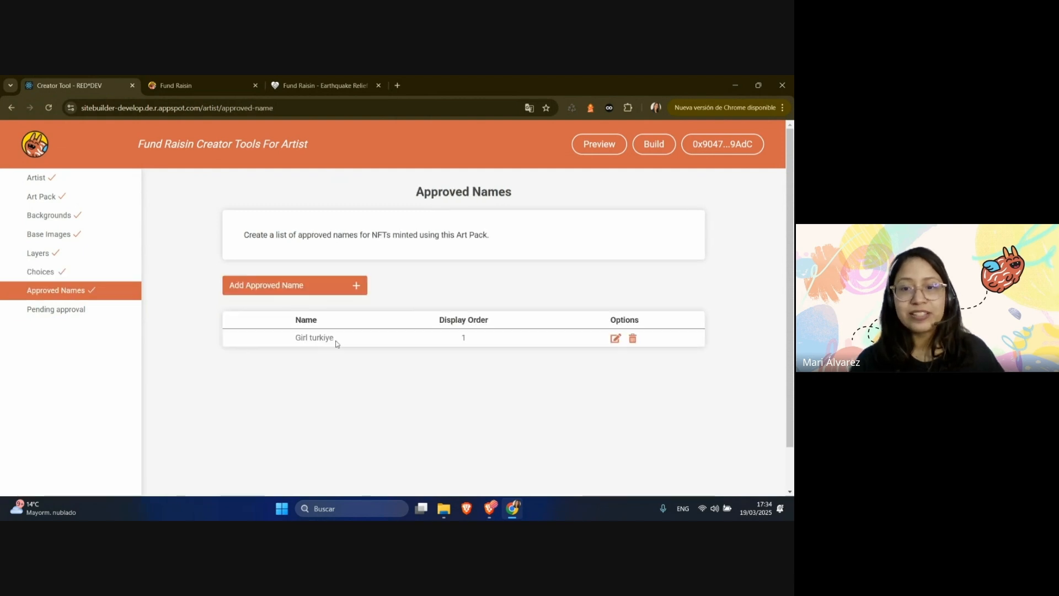
click(614, 339)
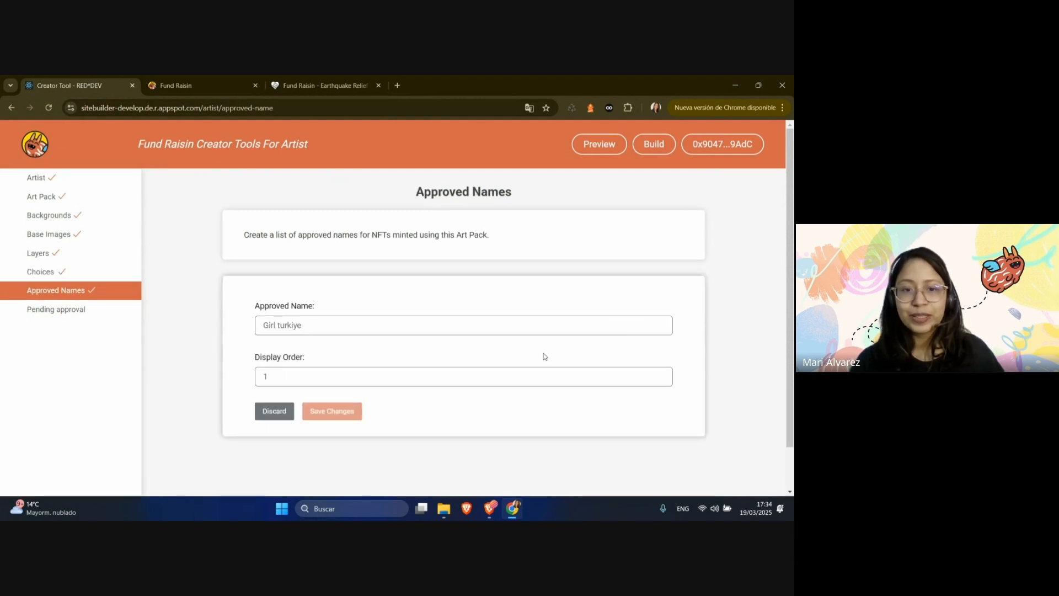
click(302, 324)
drag(302, 325, 281, 325)
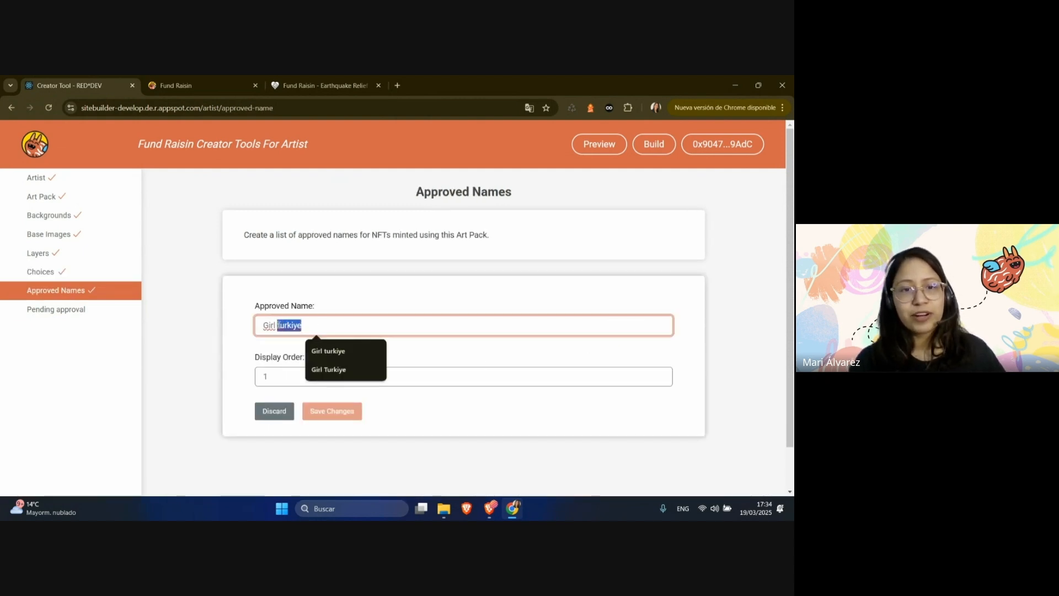
text(enezuelan)
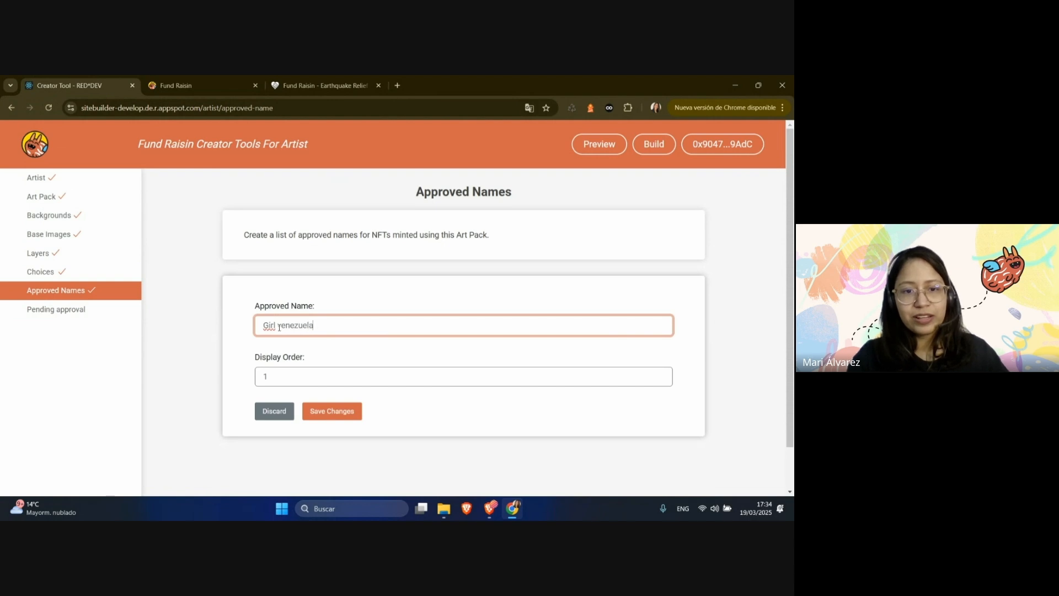
click(279, 327)
key(BackSpace)
key(BackSpace)
key(BackSpace)
key(BackSpace)
key(BackSpace)
click(345, 326)
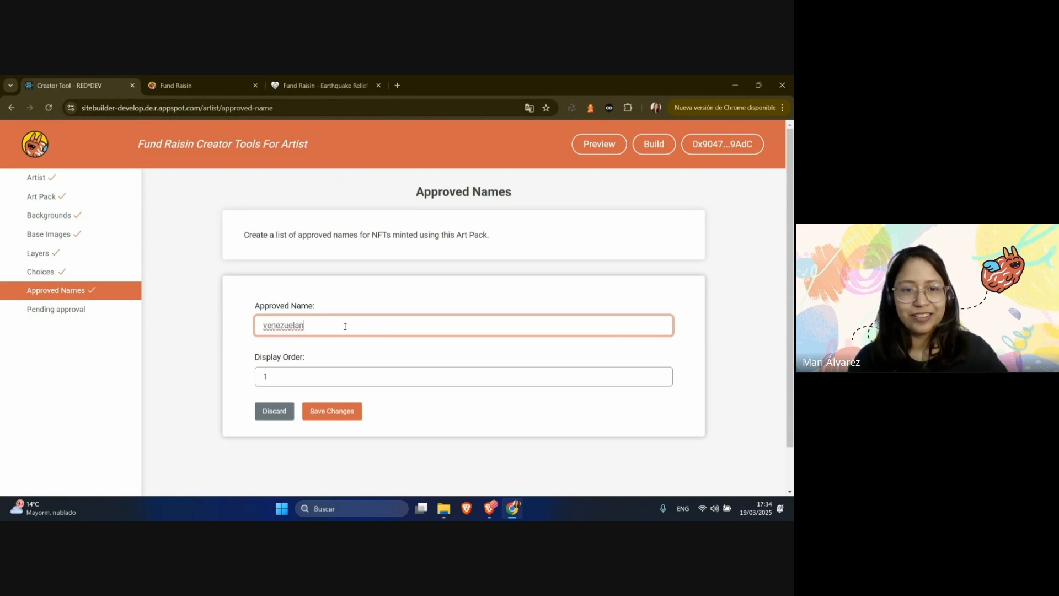
text(girl)
- Set the approved name's display order to 2 and save the changes
click(285, 392)
drag(273, 377, 235, 371)
text(2)
click(227, 360)
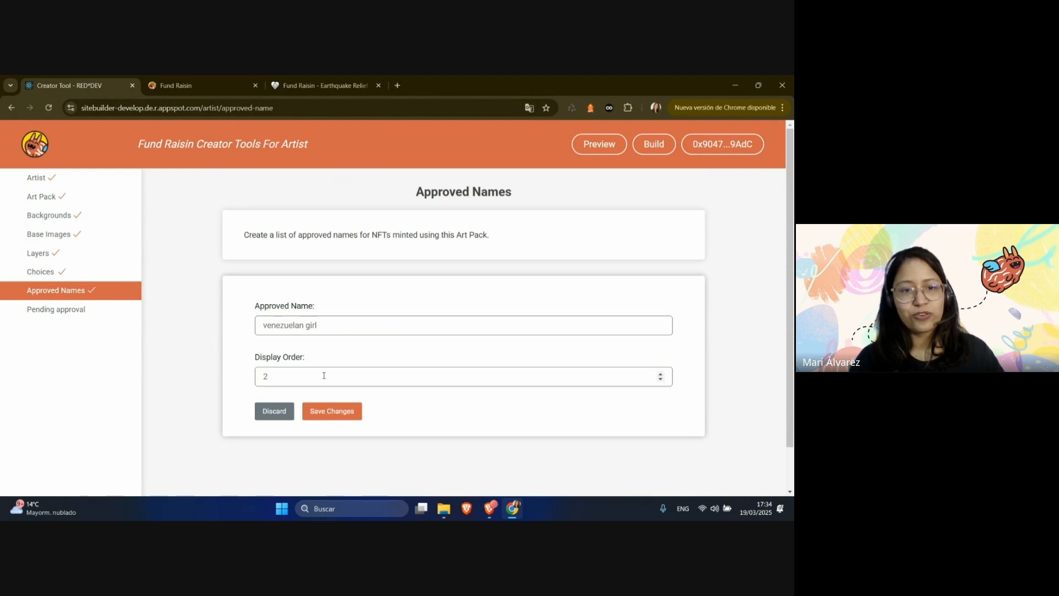
click(334, 413)
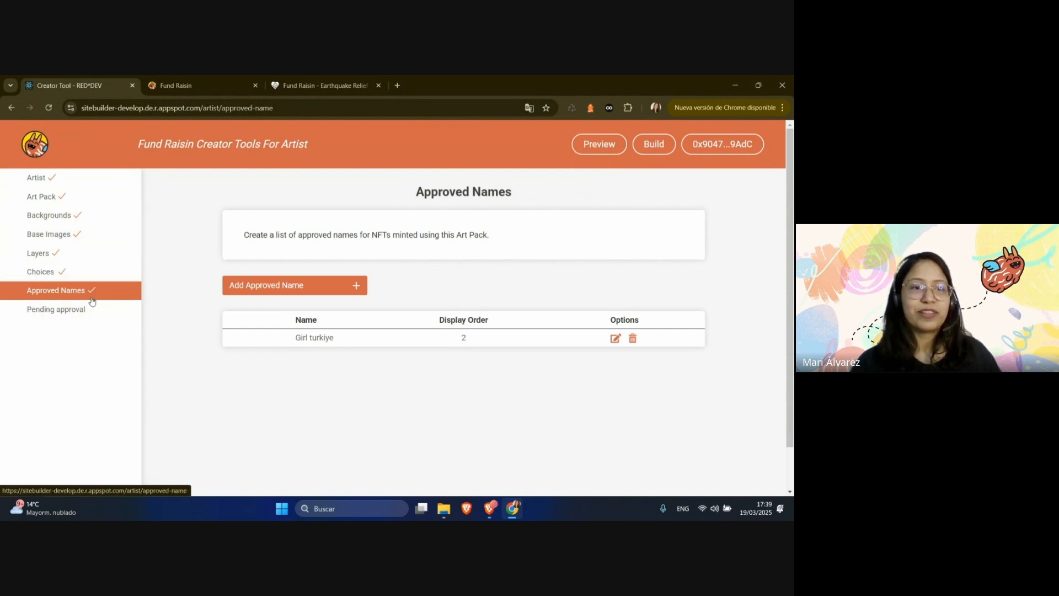
- Preview the art pack as an NFT with the dark orange background, the first portrait base image and the third flag choice
click(594, 155)
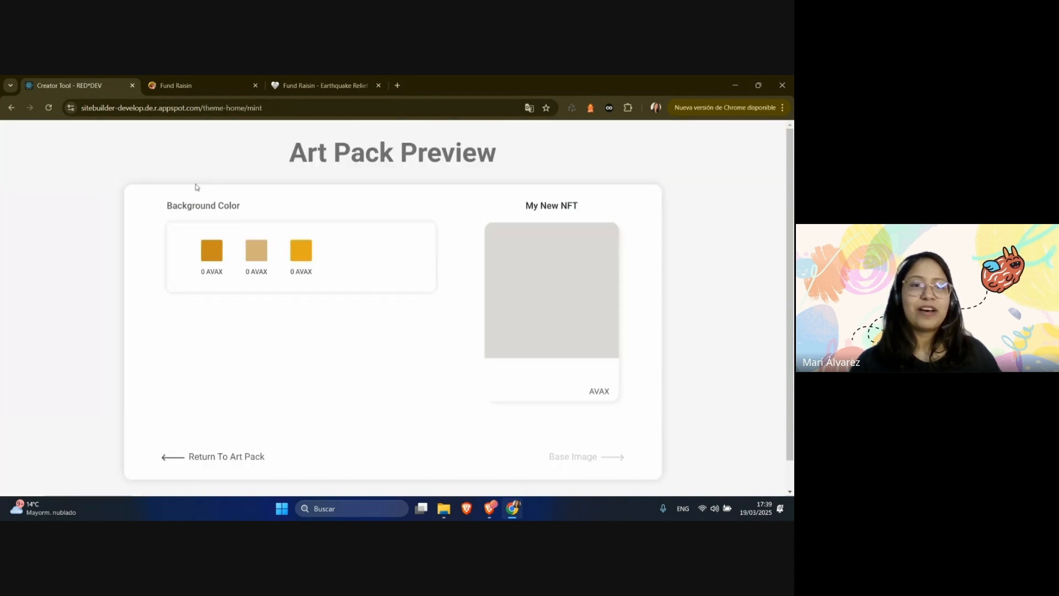
click(212, 250)
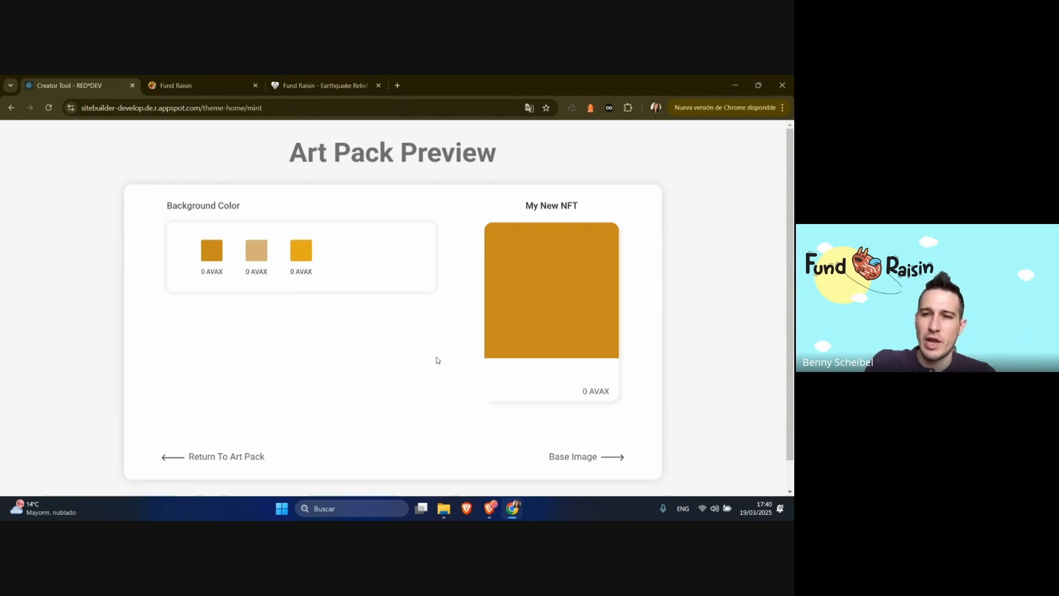
click(583, 456)
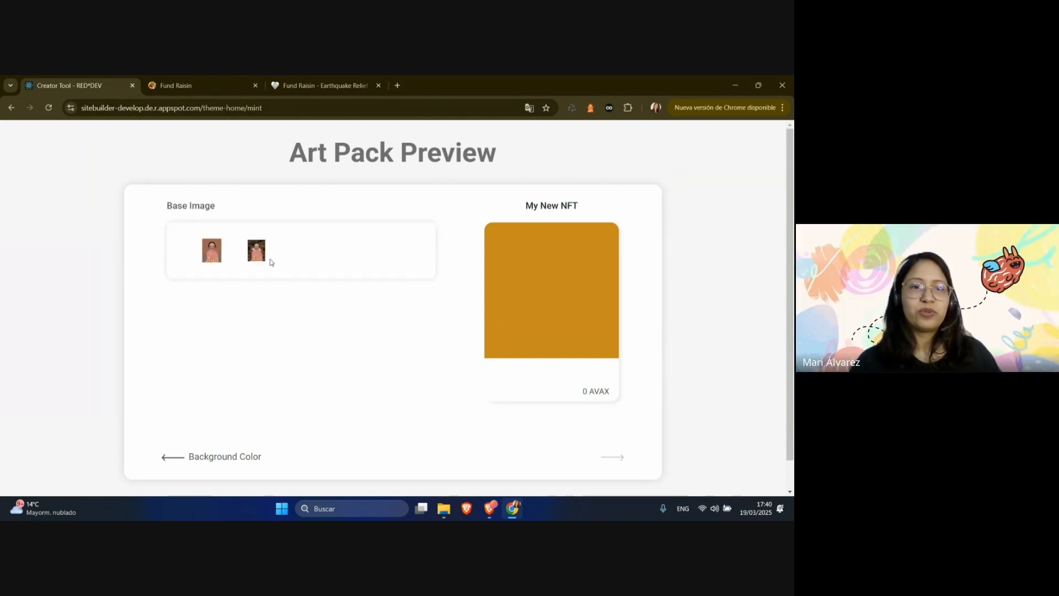
click(222, 256)
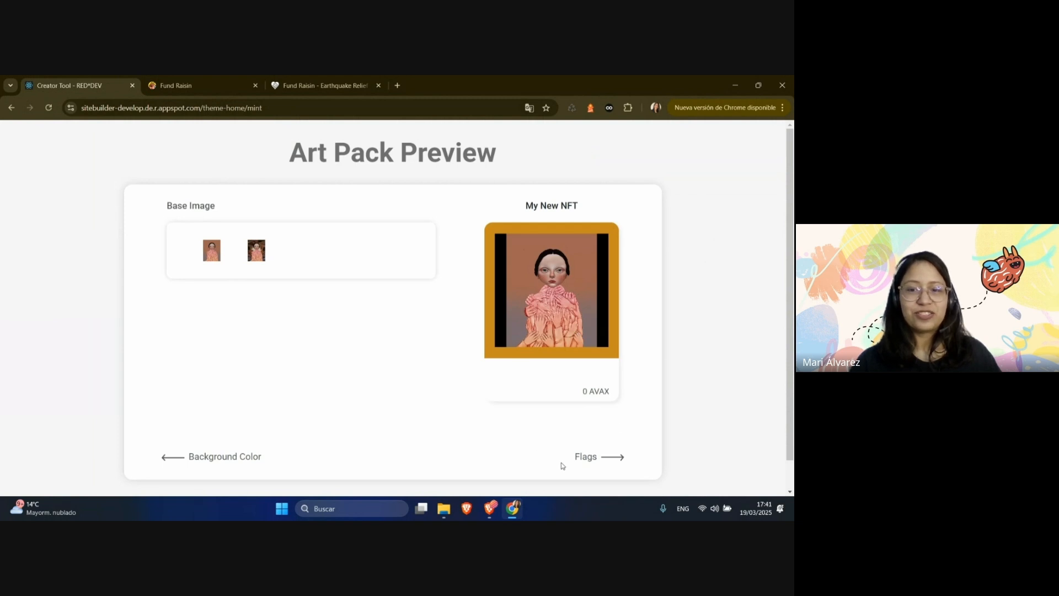
click(584, 458)
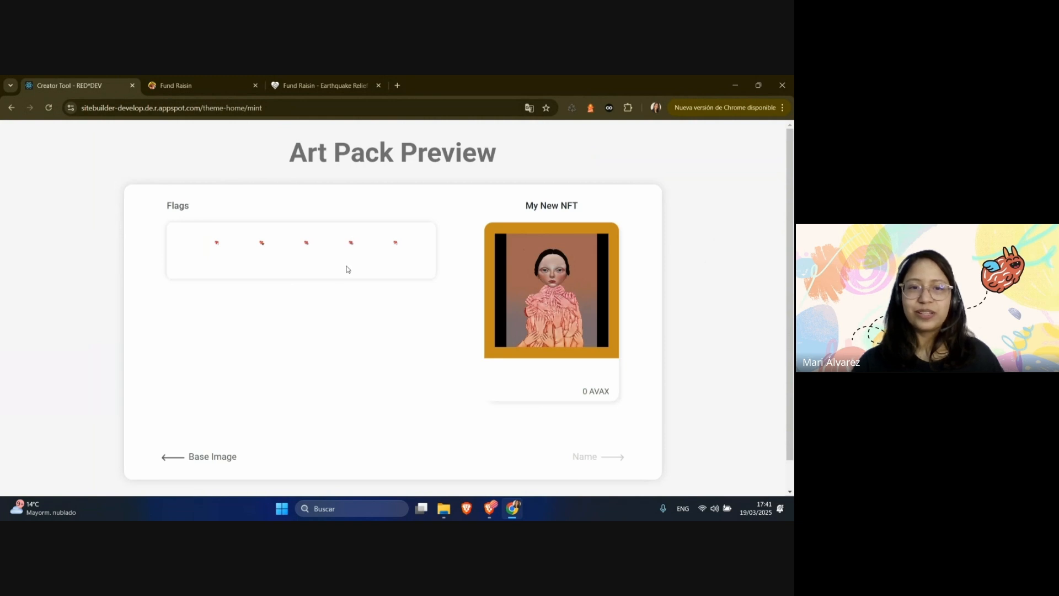
click(307, 244)
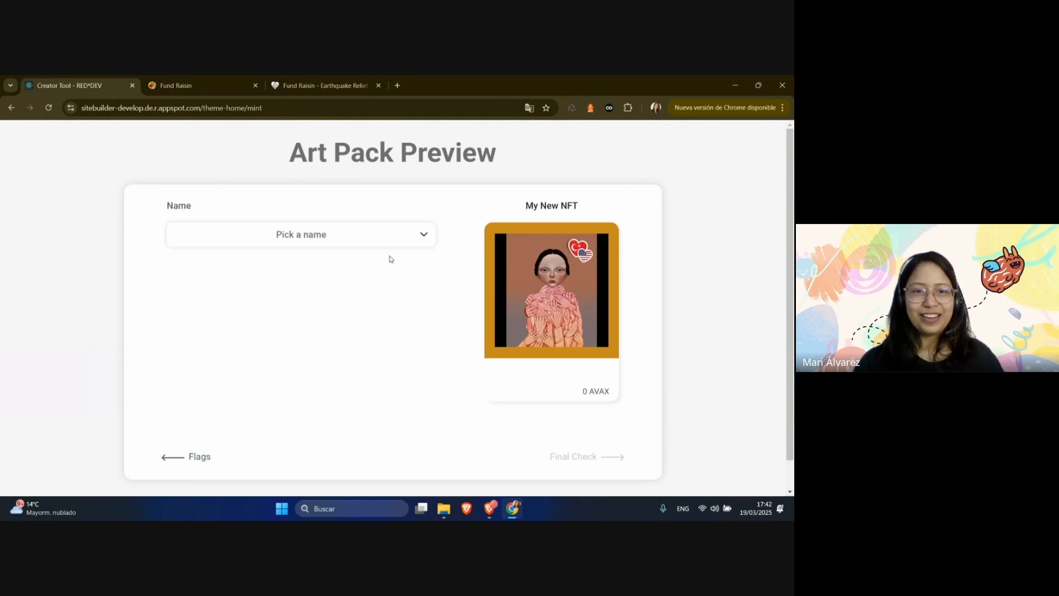
- Pick the name Girl turkiye for the preview NFT and review the funds distribution in the final check
click(315, 239)
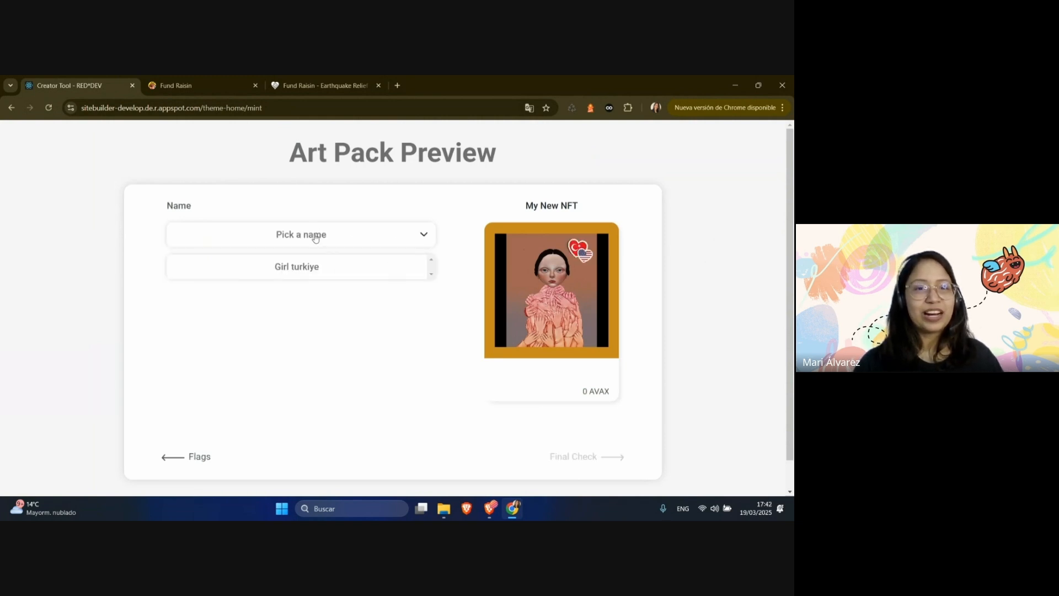
click(391, 278)
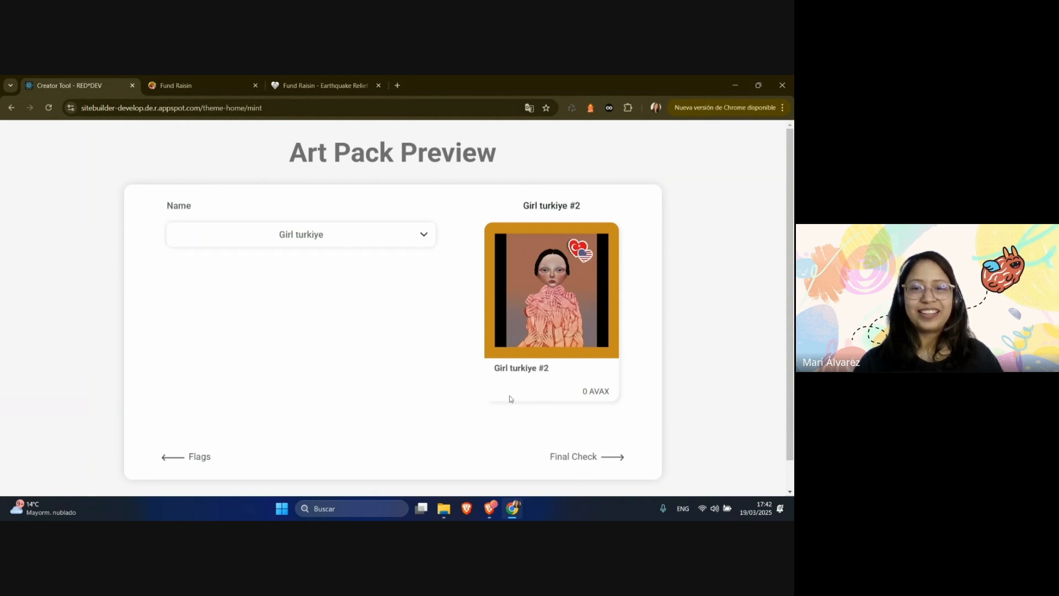
click(567, 463)
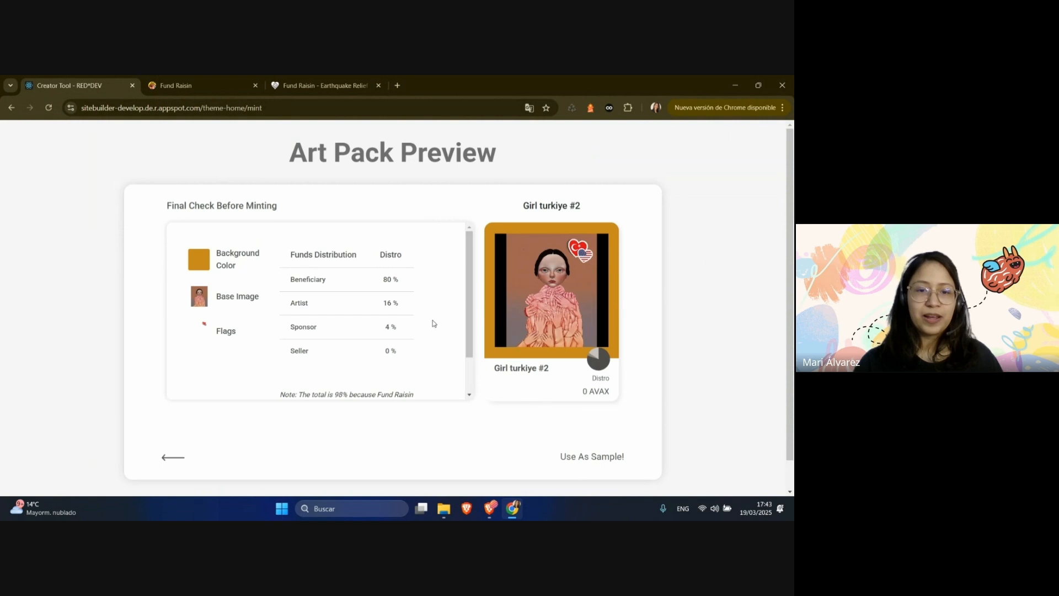
scroll(435, 323, down, 1)
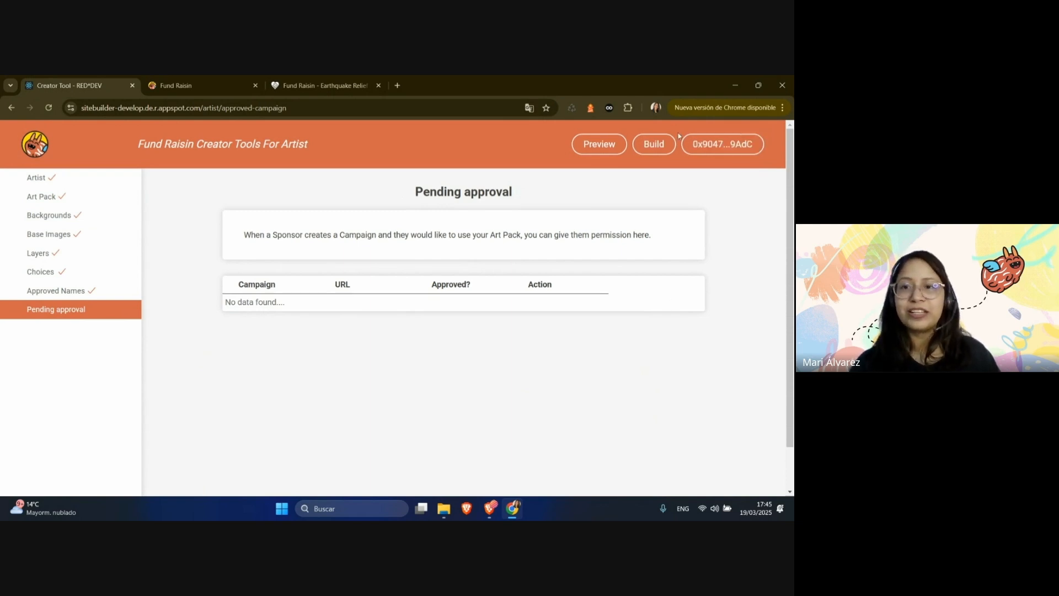
- Build the Earthquake art pack, sending 4 AVAX to the deployment address and approving the wallet transaction
click(651, 145)
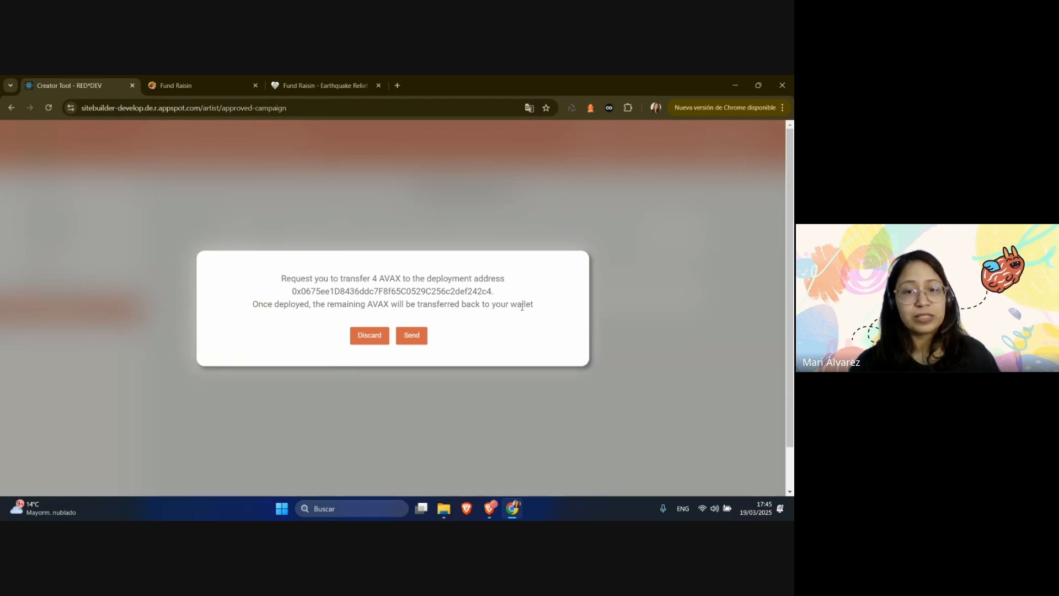
click(411, 337)
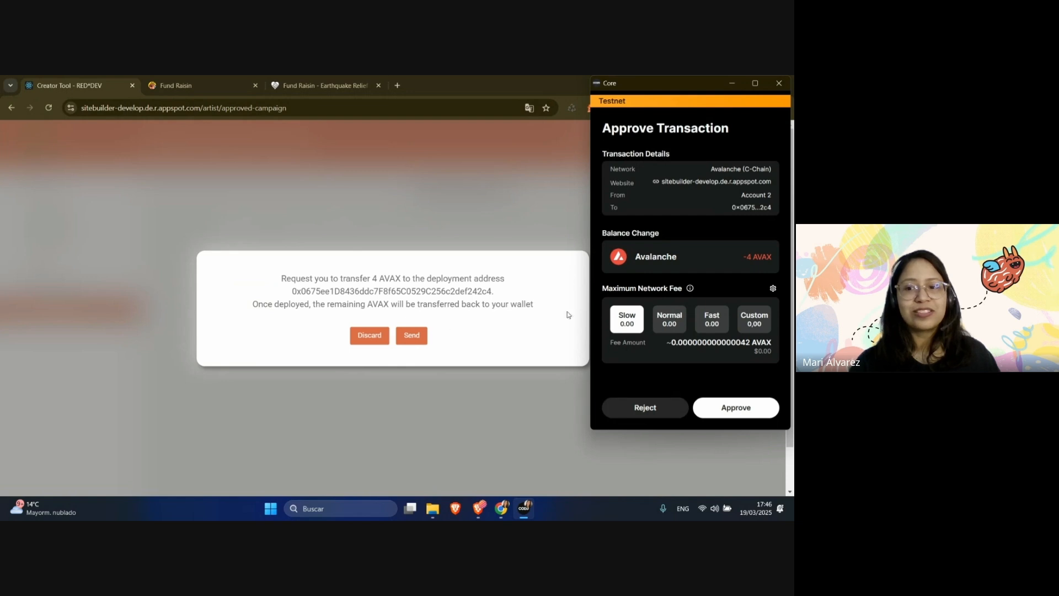
click(737, 408)
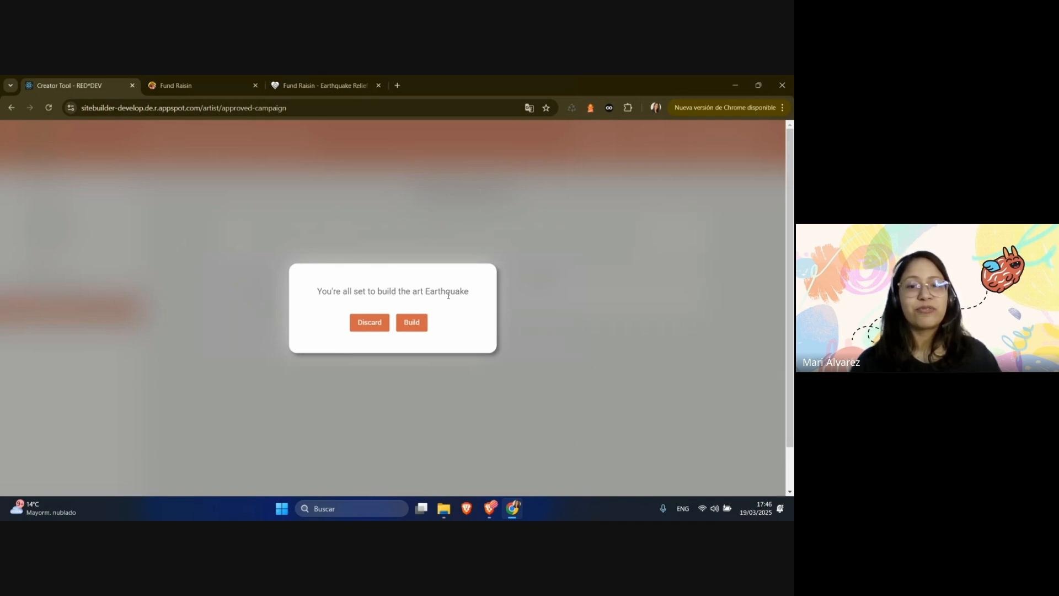
click(413, 324)
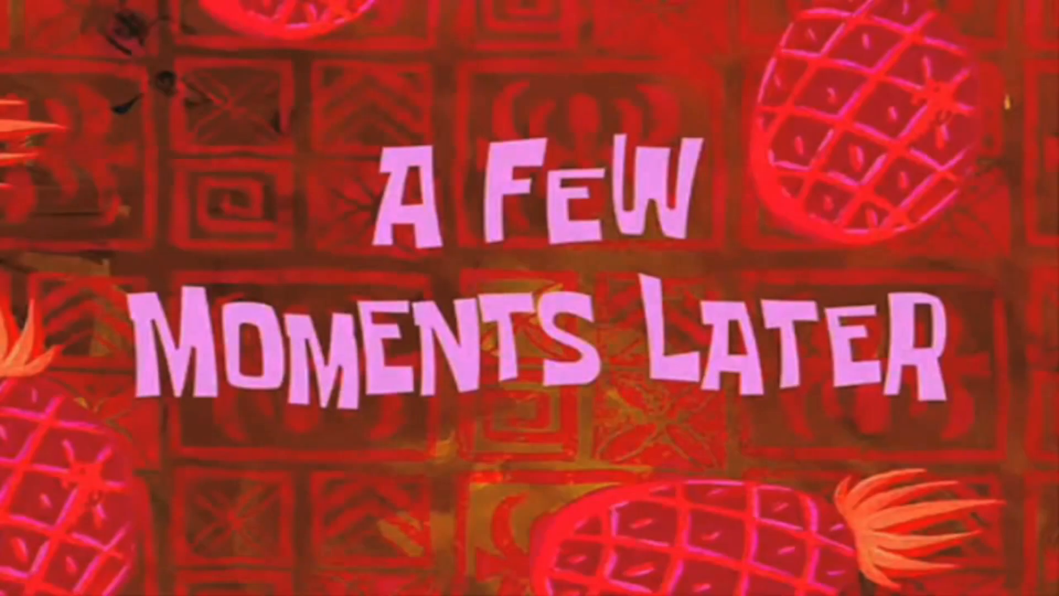